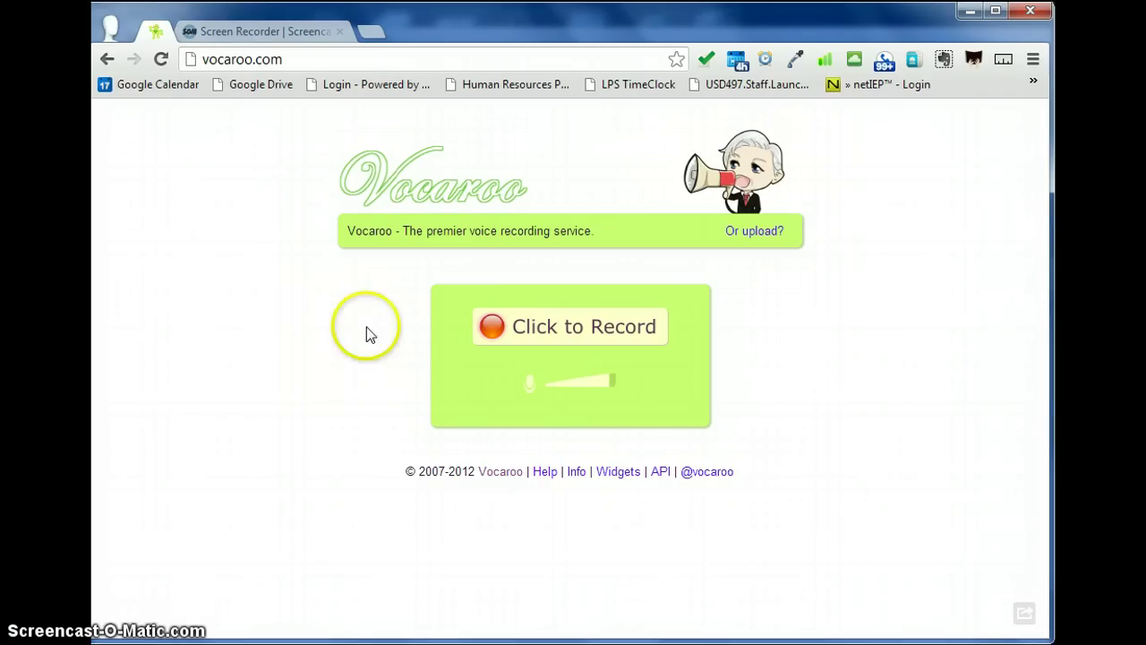
Start a new Vocaroo recording and allow microphone access in the Flash dialog.
{"action": "left_click", "coordinate": [490, 335]}
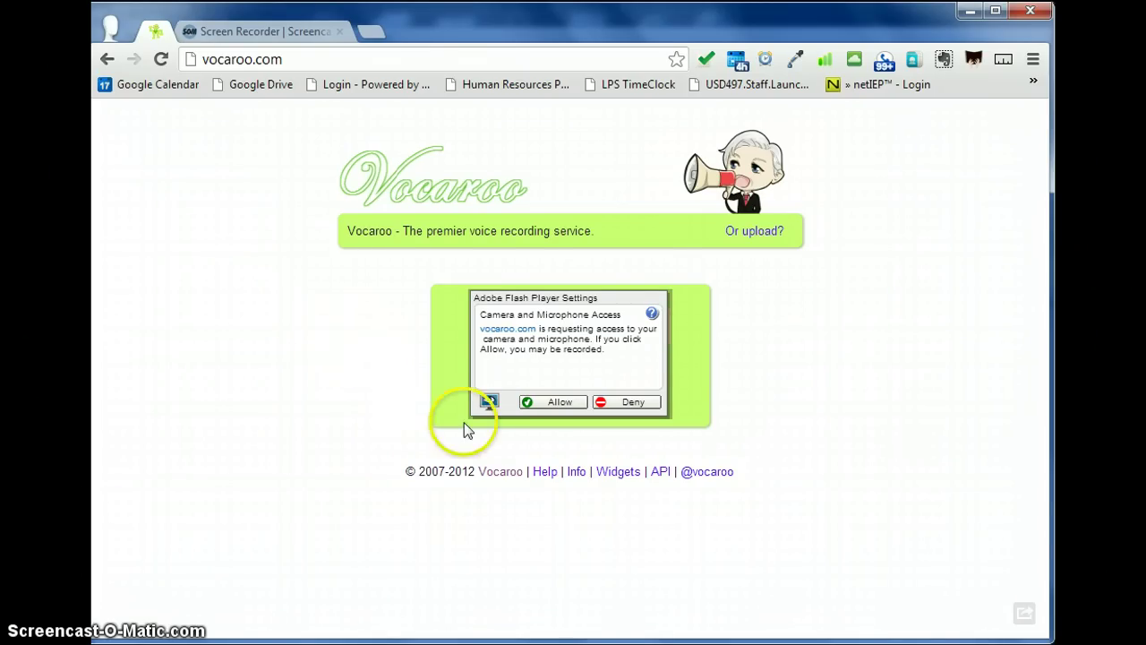
{"action": "left_click", "coordinate": [552, 404]}
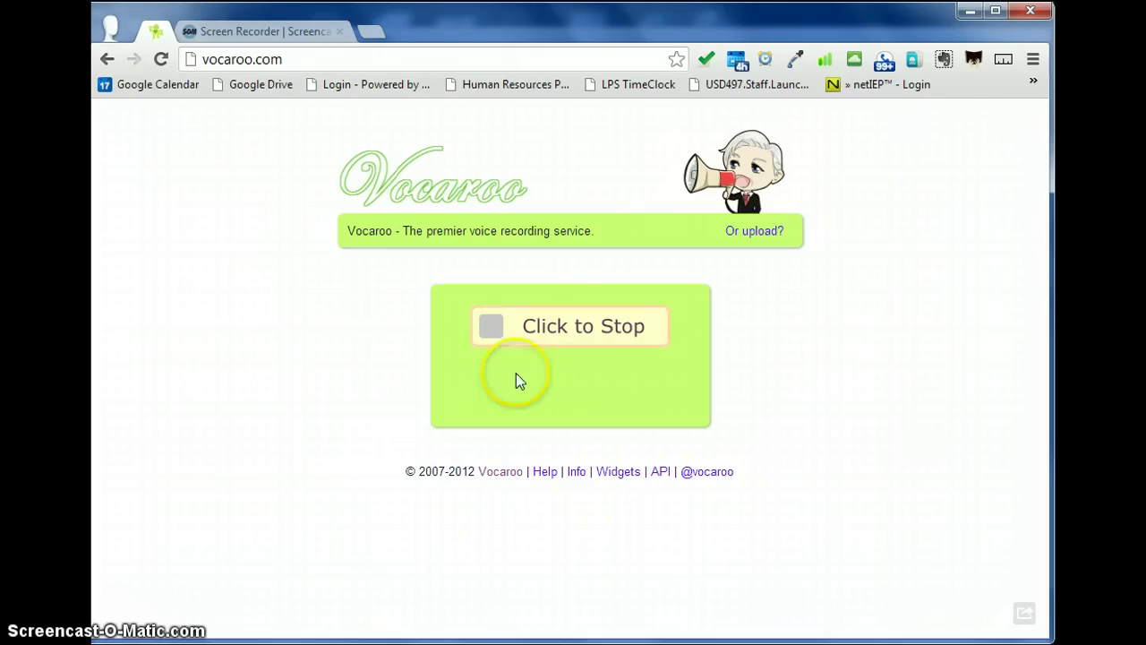
Stop the recording, play it back, pause and stop it, then lower the volume slightly.
{"action": "left_click", "coordinate": [529, 338]}
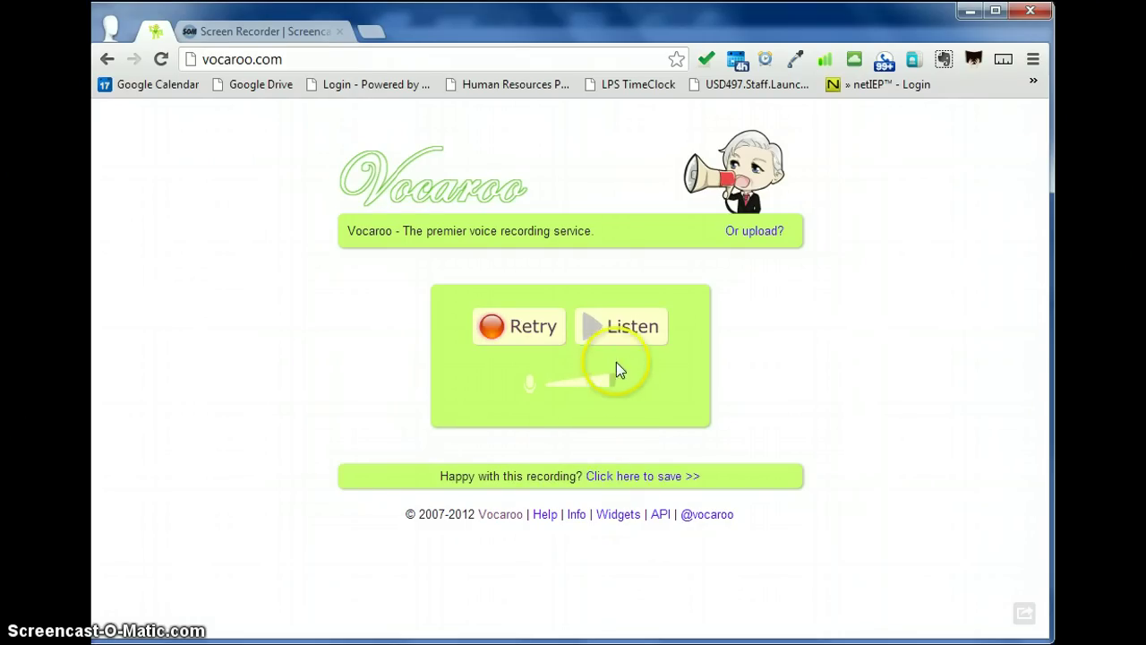
{"action": "left_click", "coordinate": [613, 329]}
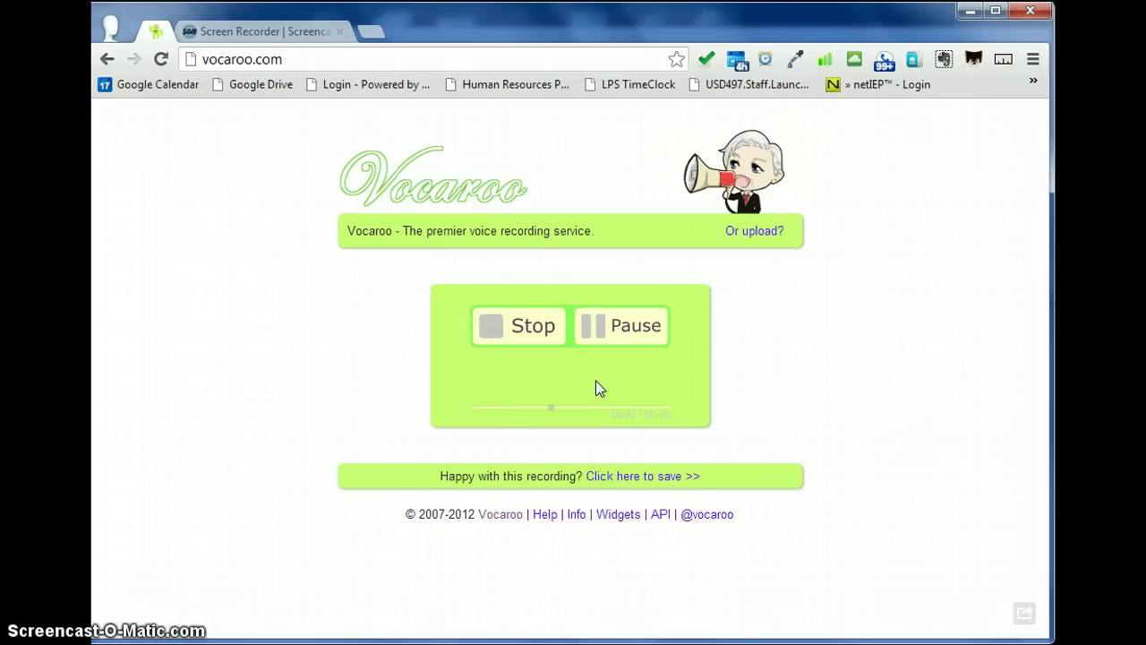
{"action": "left_click", "coordinate": [597, 338]}
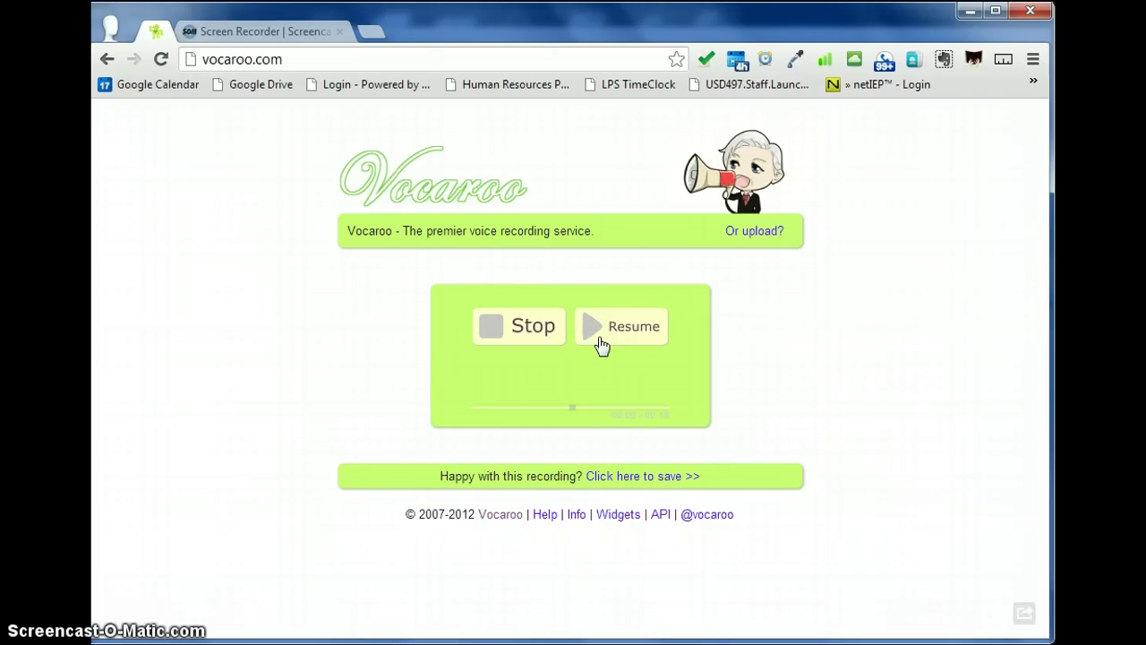
{"action": "left_click", "coordinate": [508, 338]}
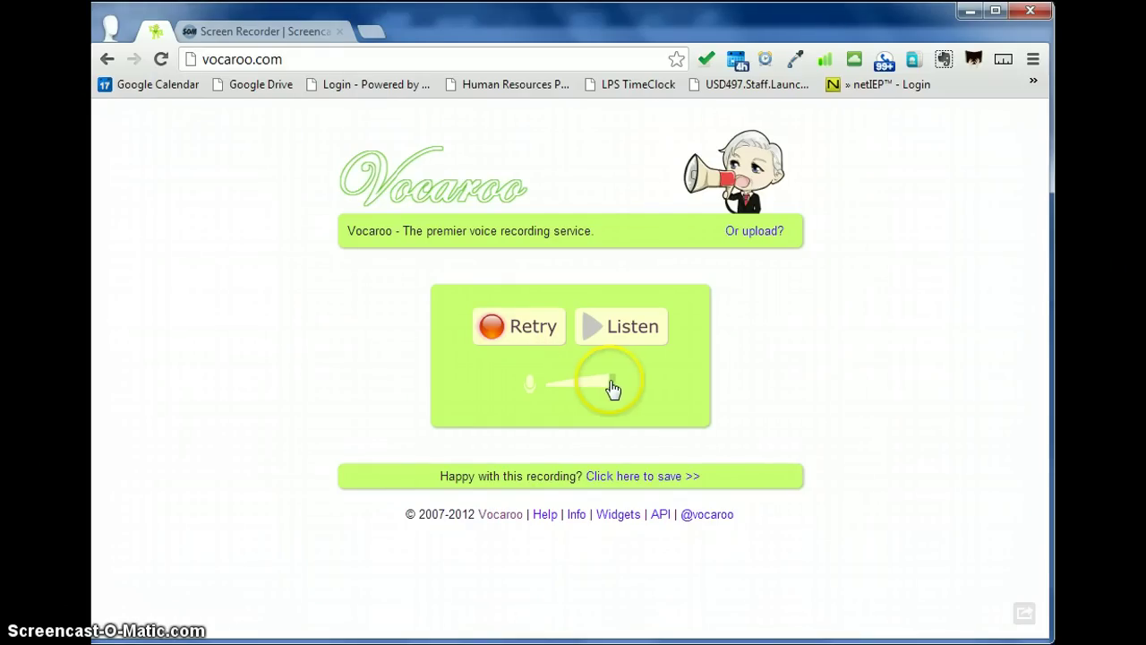
{"action": "left_click_drag", "start_coordinate": [612, 387], "coordinate": [593, 392]}
Discard the first take with Retry and record a new take.
{"action": "left_click", "coordinate": [528, 343]}
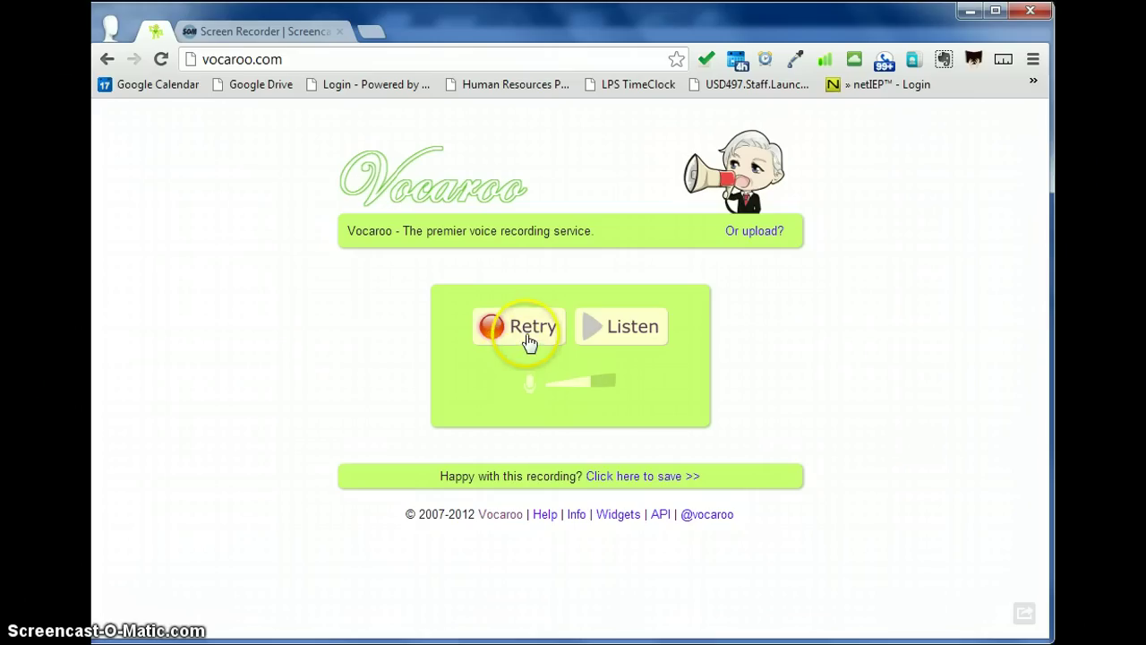
{"action": "left_click", "coordinate": [419, 390]}
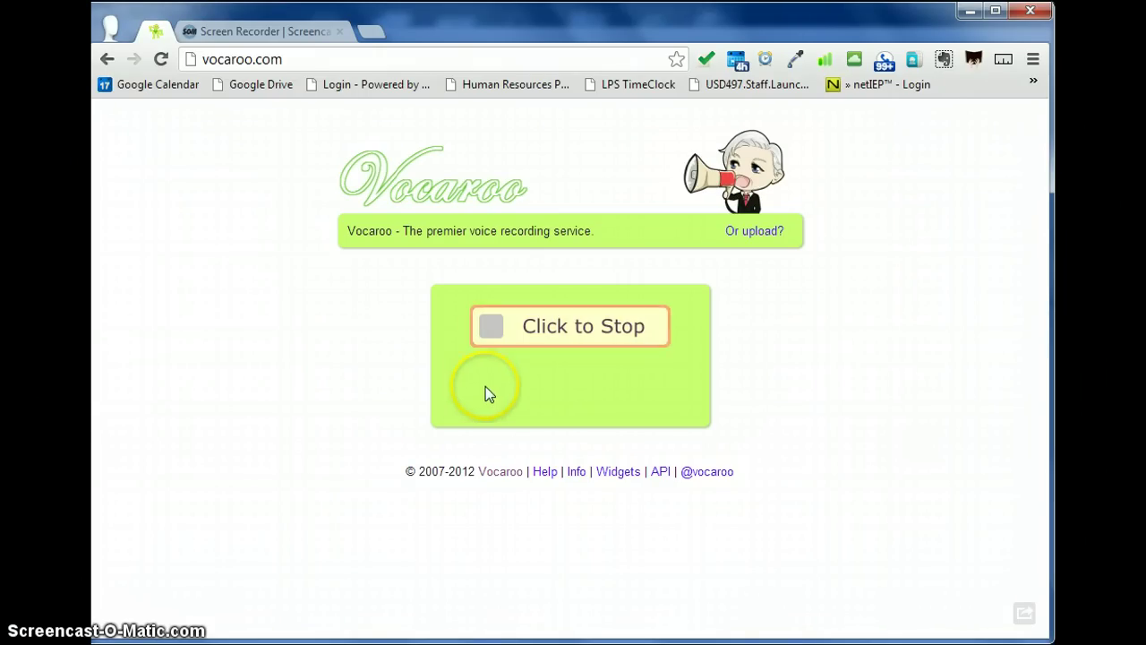
{"action": "left_click", "coordinate": [498, 333]}
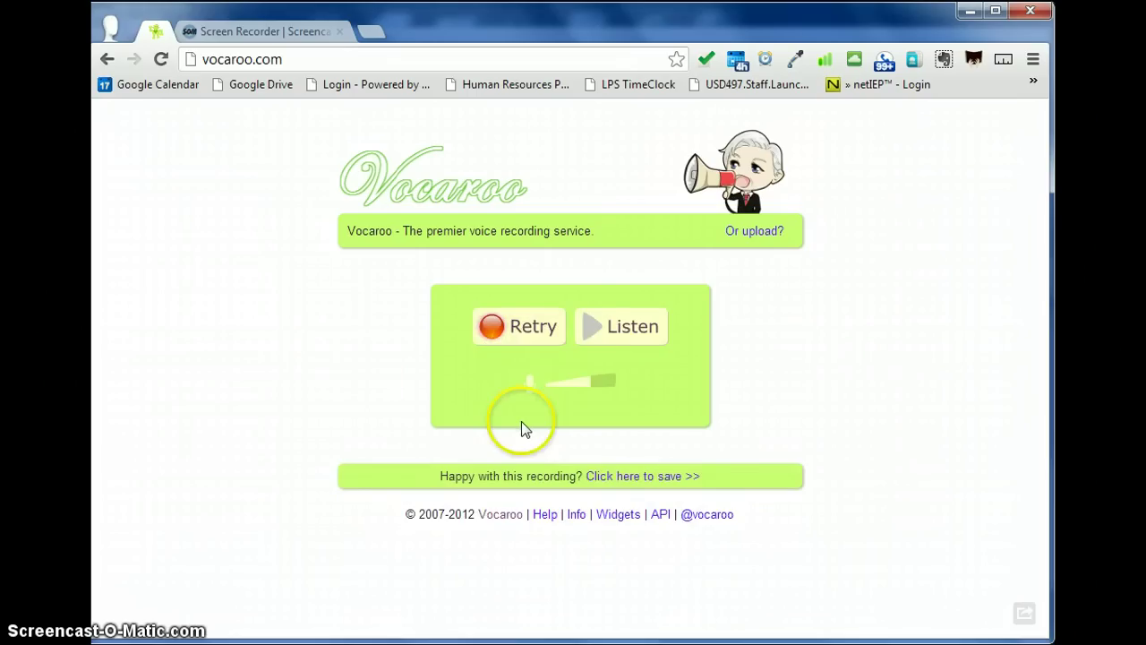
Play the new take, skip ahead, pause, and save it to get a share link.
{"action": "left_click", "coordinate": [606, 333]}
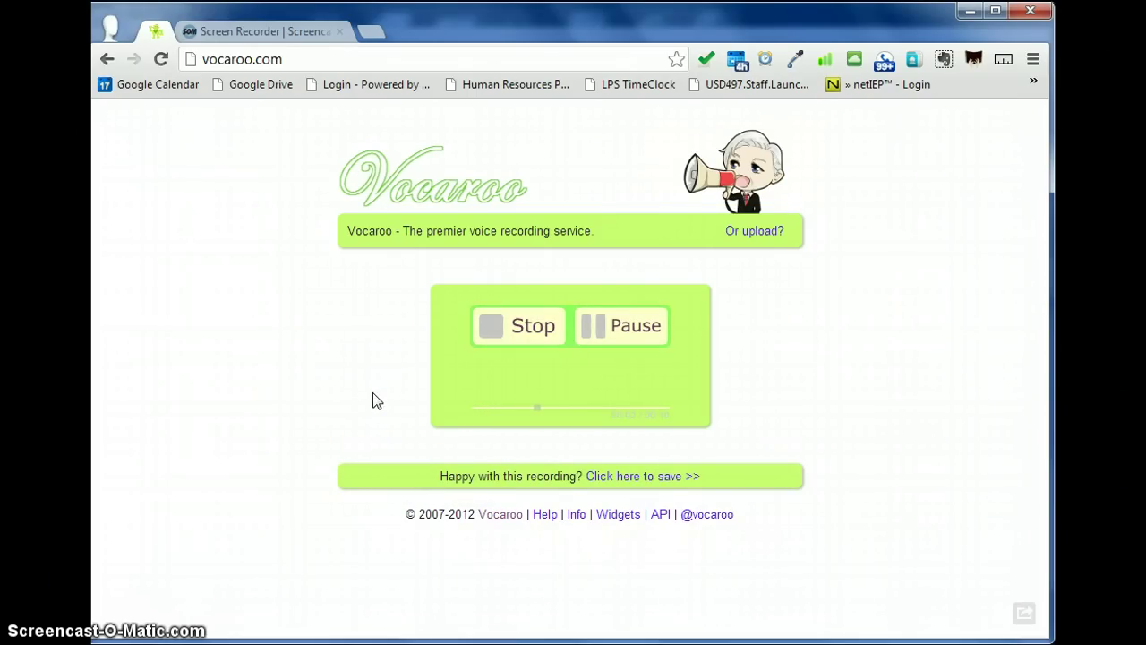
{"action": "left_click_drag", "start_coordinate": [417, 395], "coordinate": [560, 413]}
{"action": "left_click", "coordinate": [614, 328]}
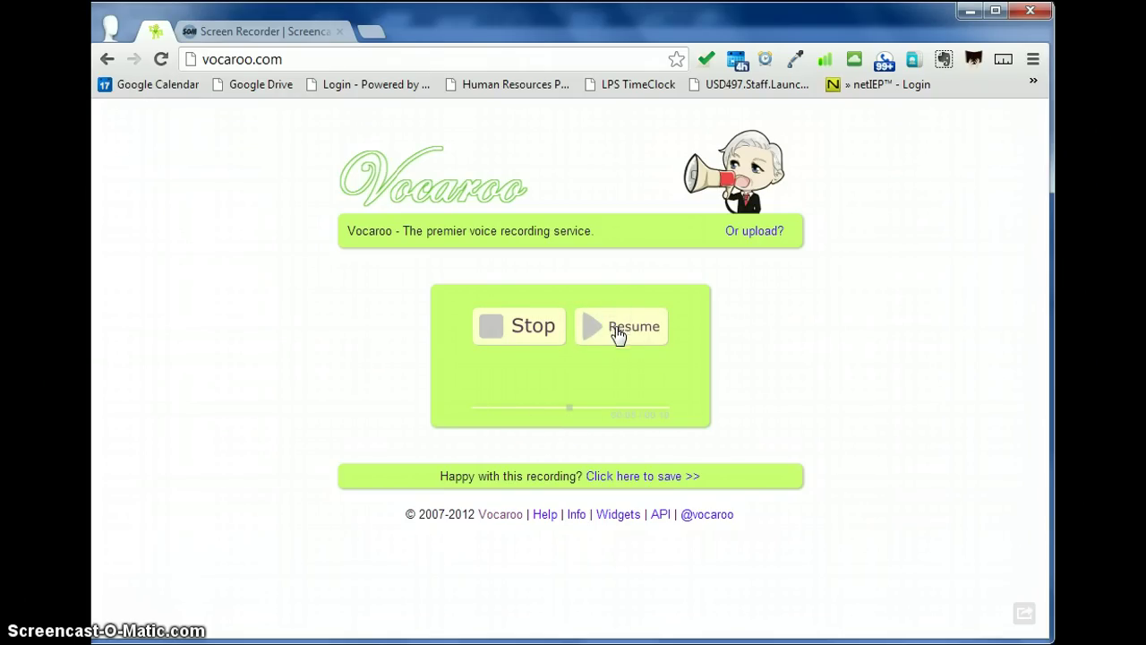
{"action": "left_click", "coordinate": [649, 477]}
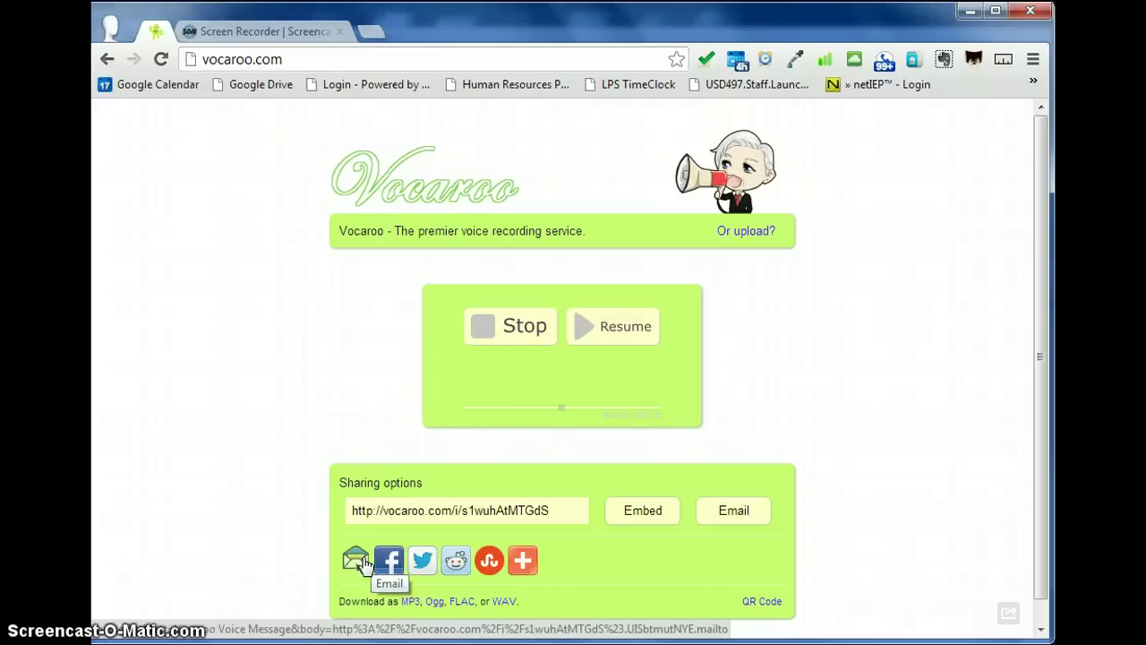
Select the recording's share URL in the Sharing options box for copying.
{"action": "left_click", "coordinate": [473, 564]}
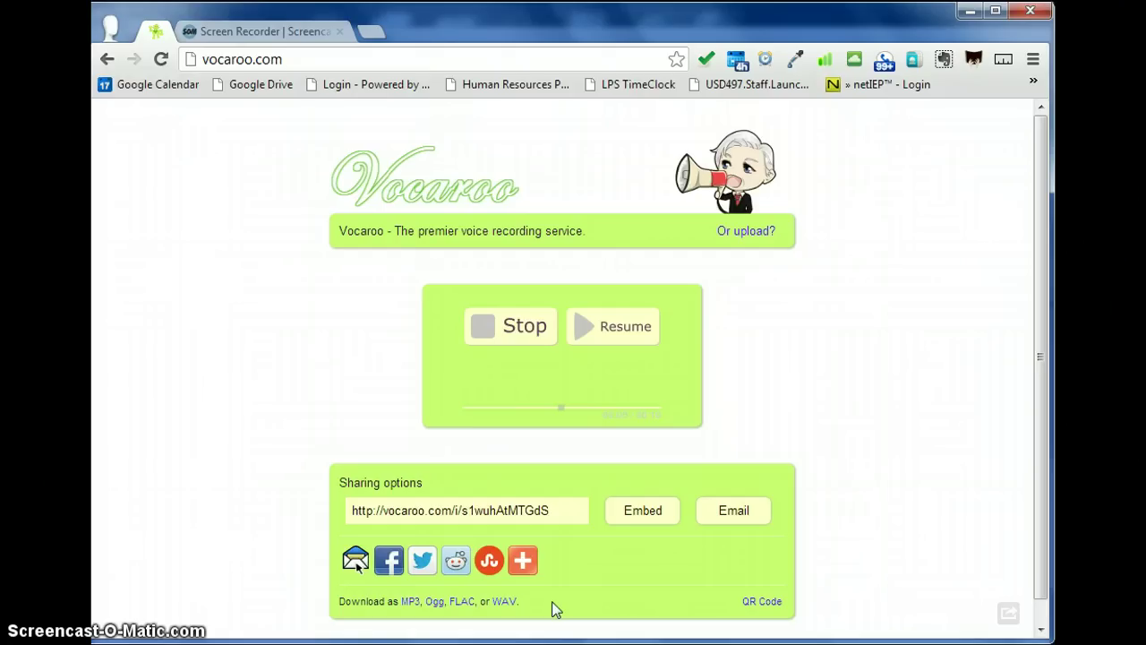
{"action": "left_click", "coordinate": [449, 512]}
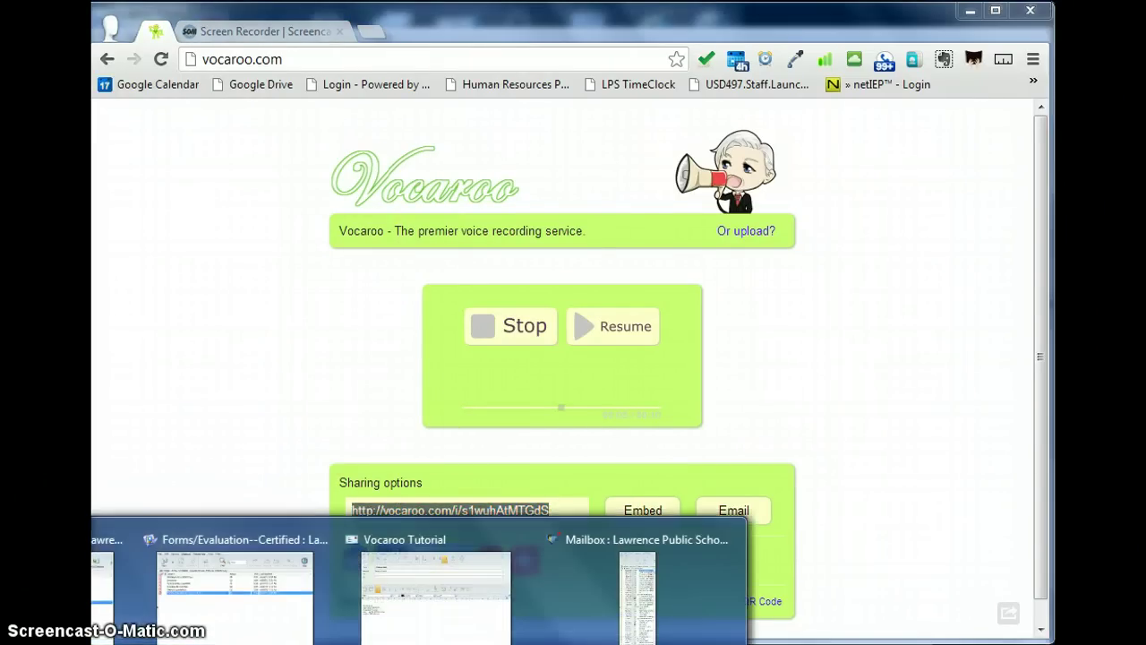
Paste the share link into the Vocaroo Tutorial email body and make it a hyperlink to itself.
{"action": "left_click", "coordinate": [487, 618]}
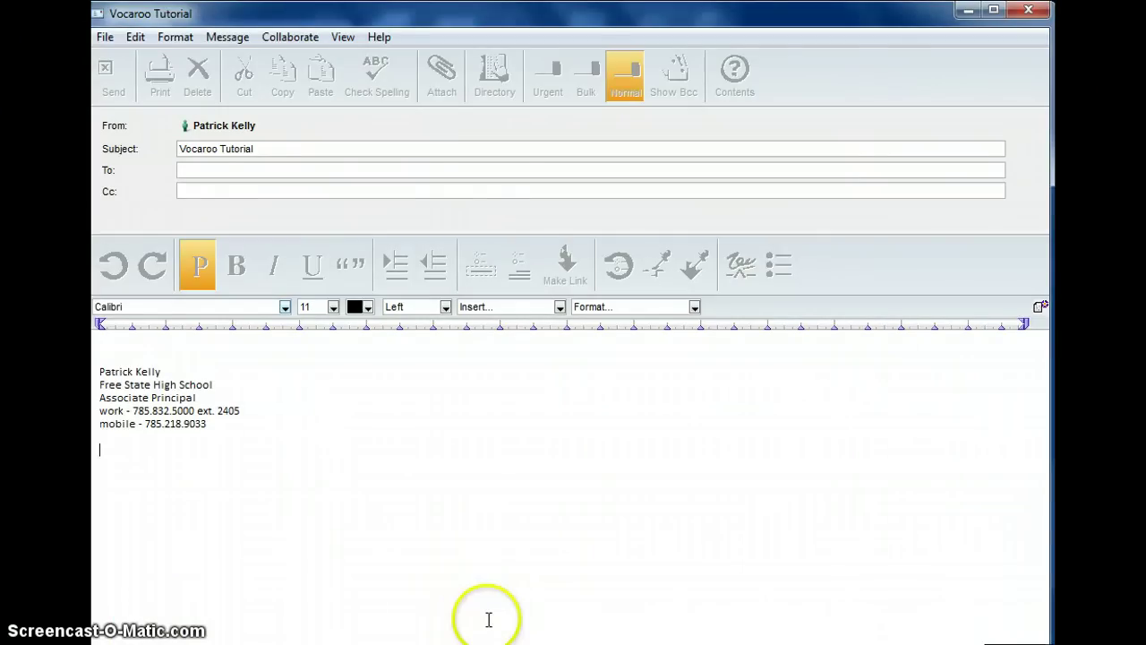
{"action": "left_click", "coordinate": [153, 339]}
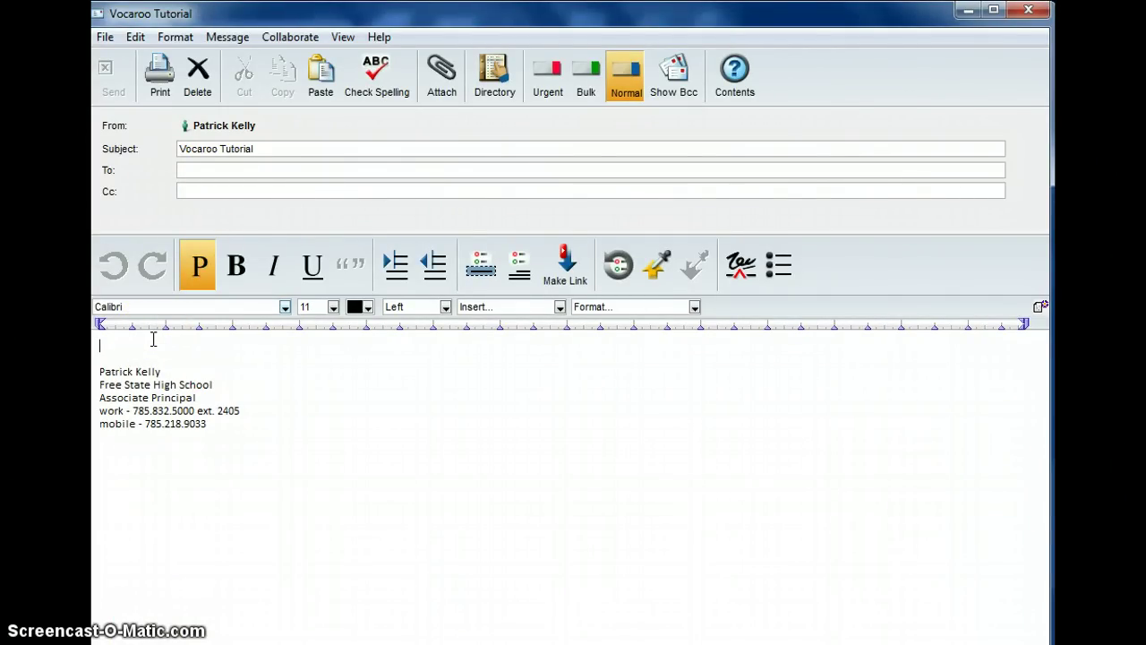
{"action": "left_click_drag", "start_coordinate": [291, 346], "coordinate": [100, 346]}
{"action": "right_click", "coordinate": [101, 346]}
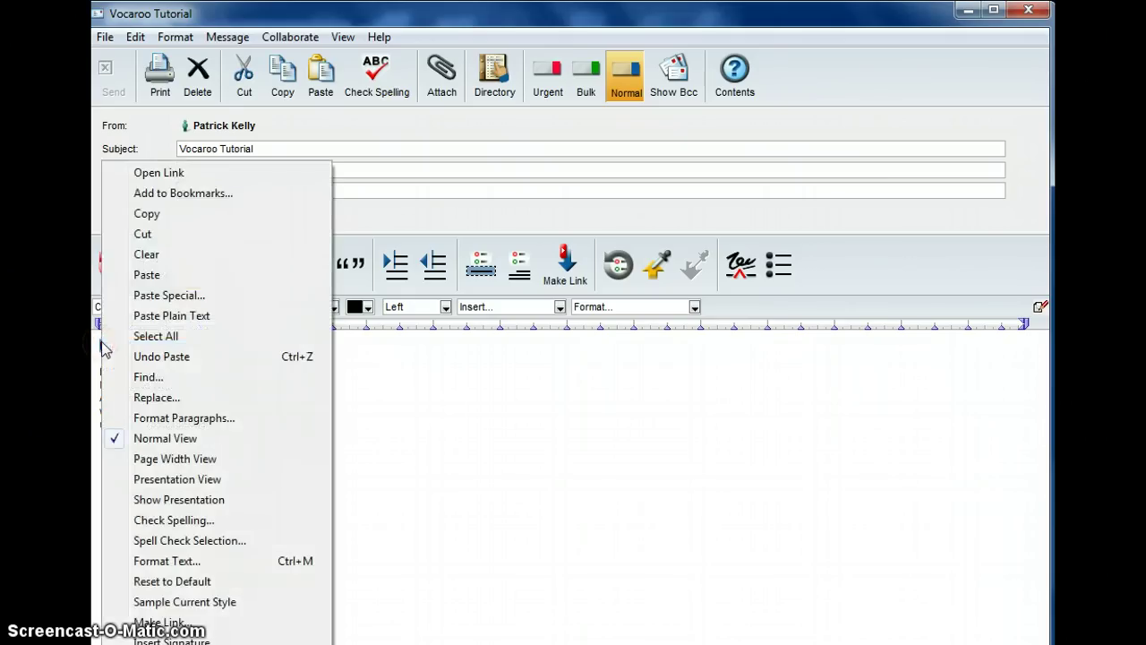
{"action": "left_click", "coordinate": [159, 623]}
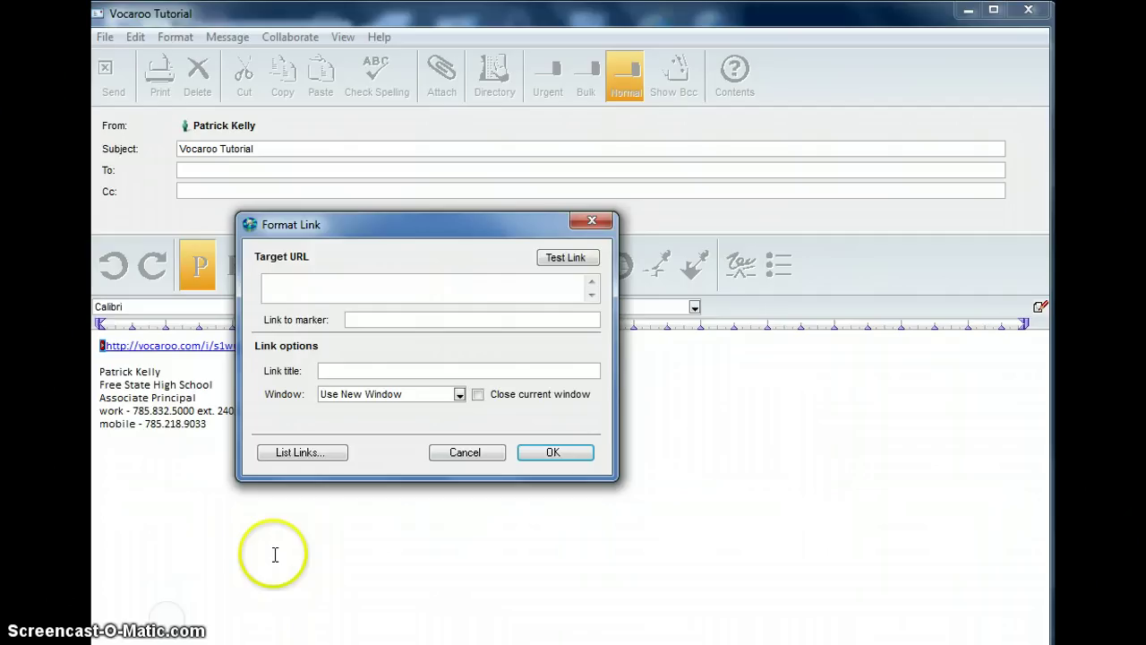
{"action": "left_click", "coordinate": [548, 453]}
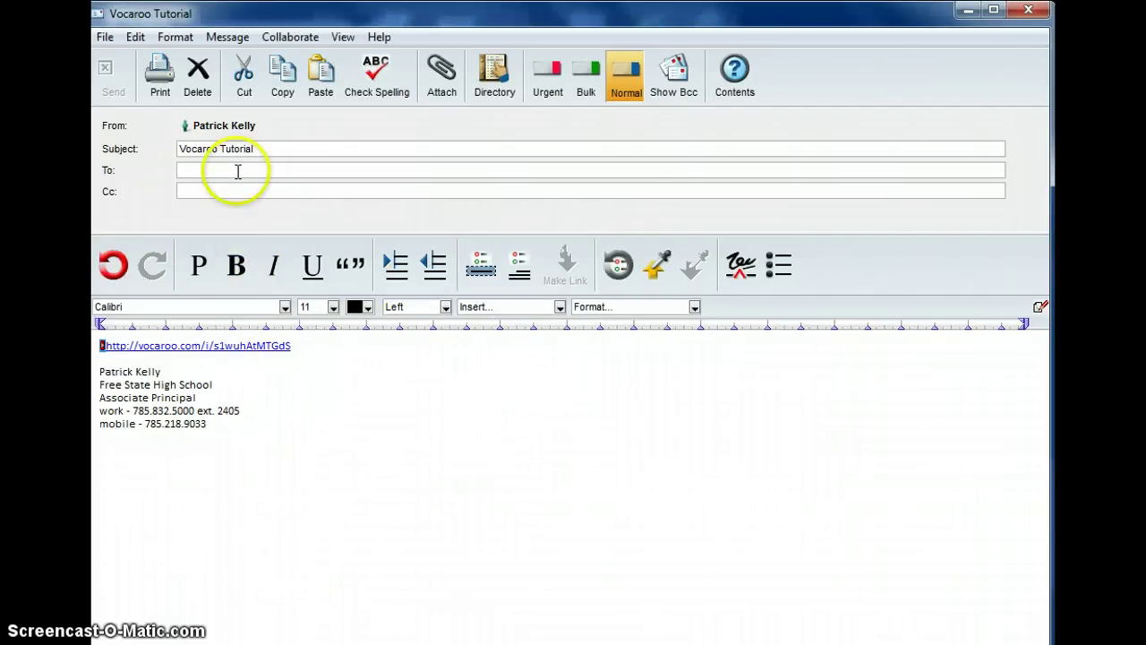
Address the email to the recipient and send it, skipping the spelling suggestion.
{"action": "left_click", "coordinate": [237, 171]}
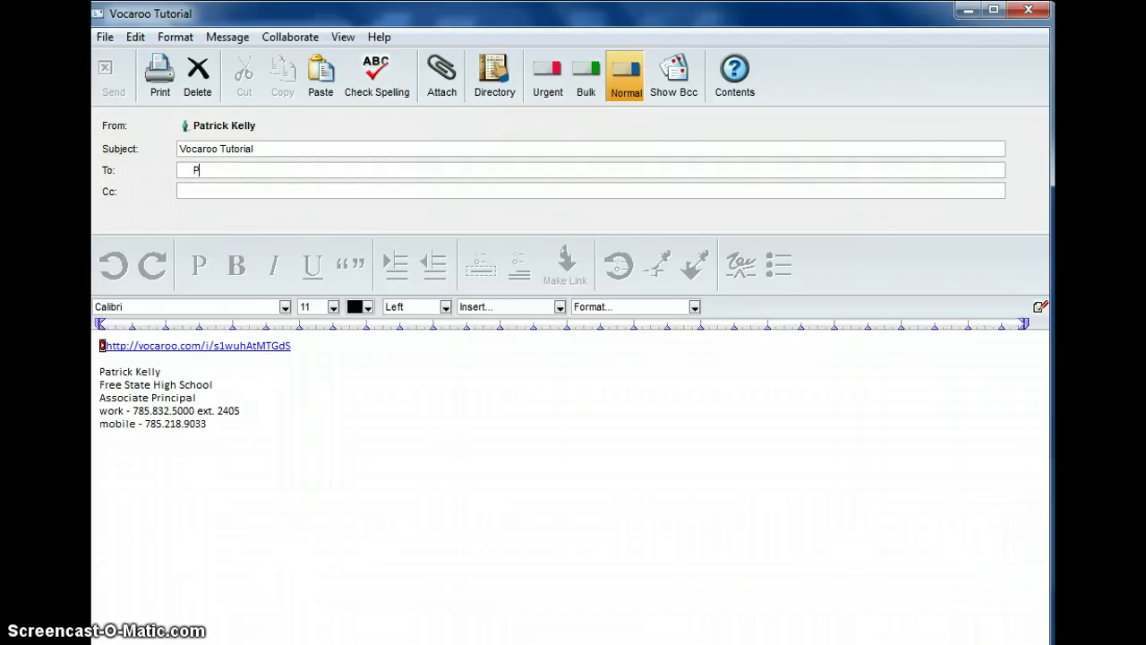
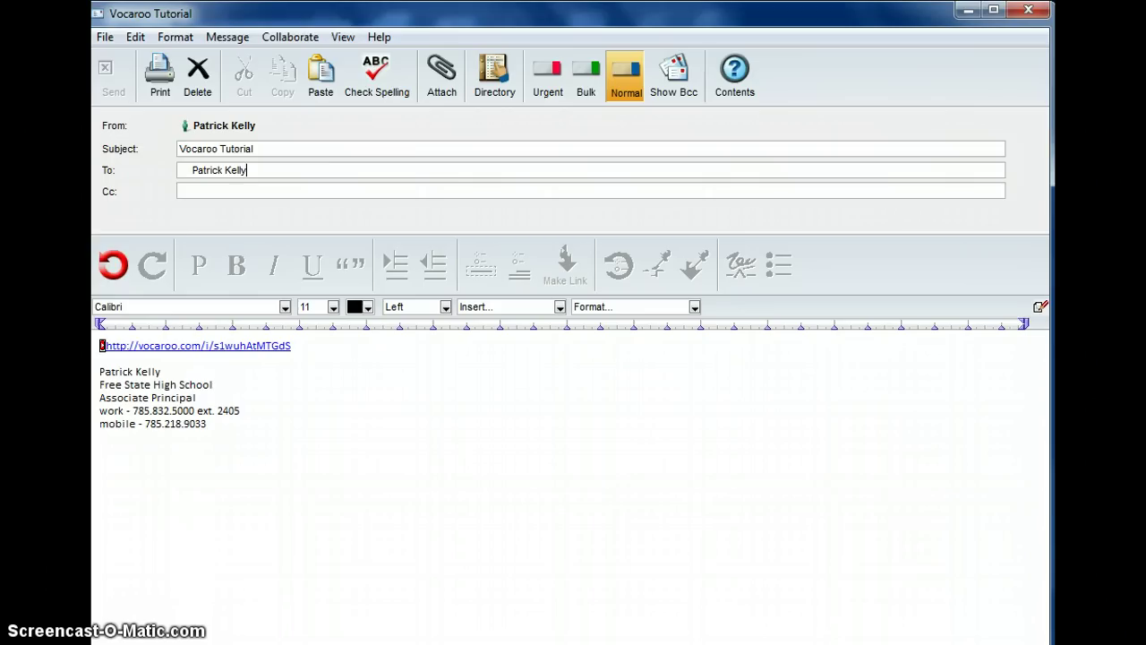
{"action": "key", "text": "Return"}
{"action": "left_click", "coordinate": [112, 76]}
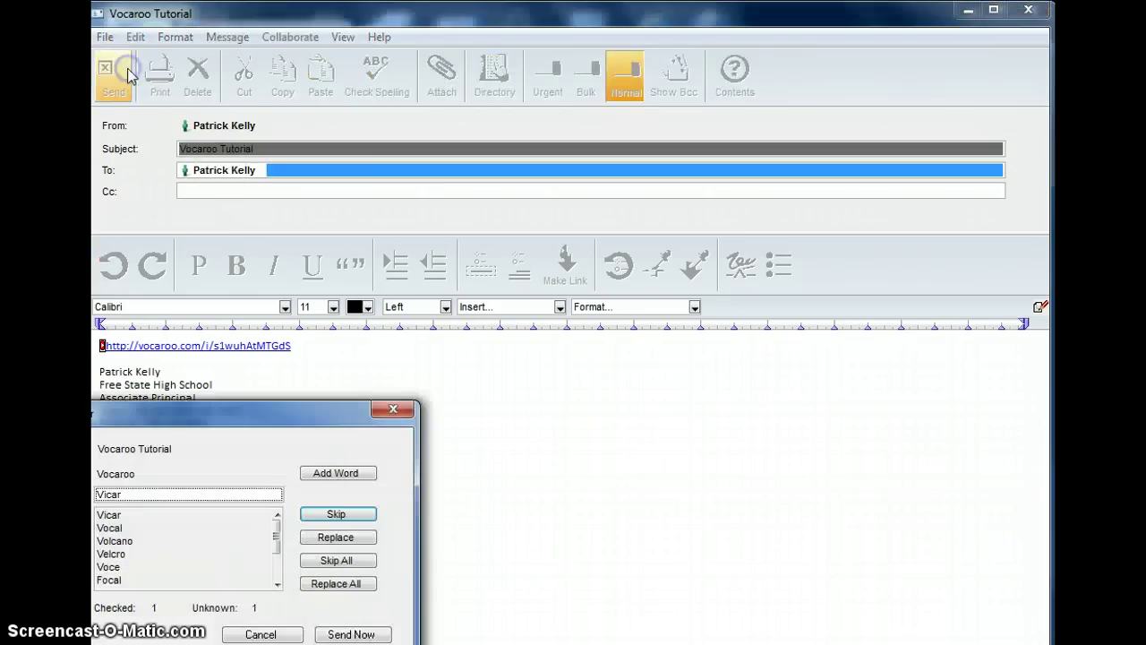
{"action": "left_click", "coordinate": [341, 516]}
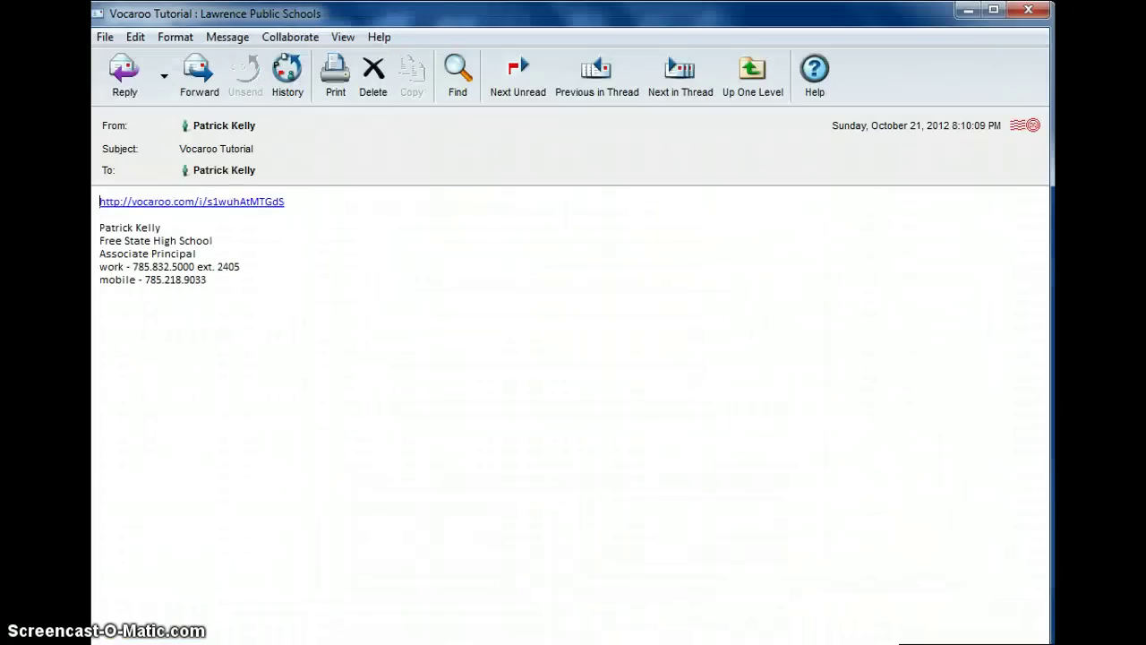
Open the received Vocaroo Tutorial message and follow its vocaroo.com link.
{"action": "left_click", "coordinate": [225, 355]}
{"action": "left_click", "coordinate": [208, 203]}
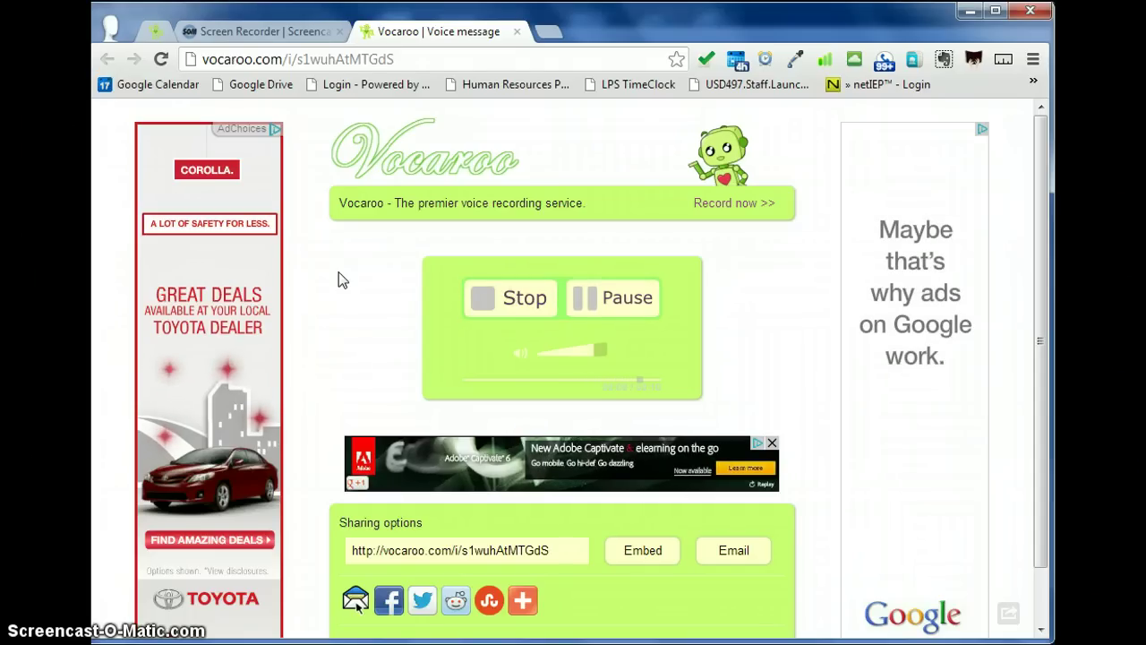
Pause the shared voice message and scroll down to the page footer.
{"action": "left_click", "coordinate": [626, 314]}
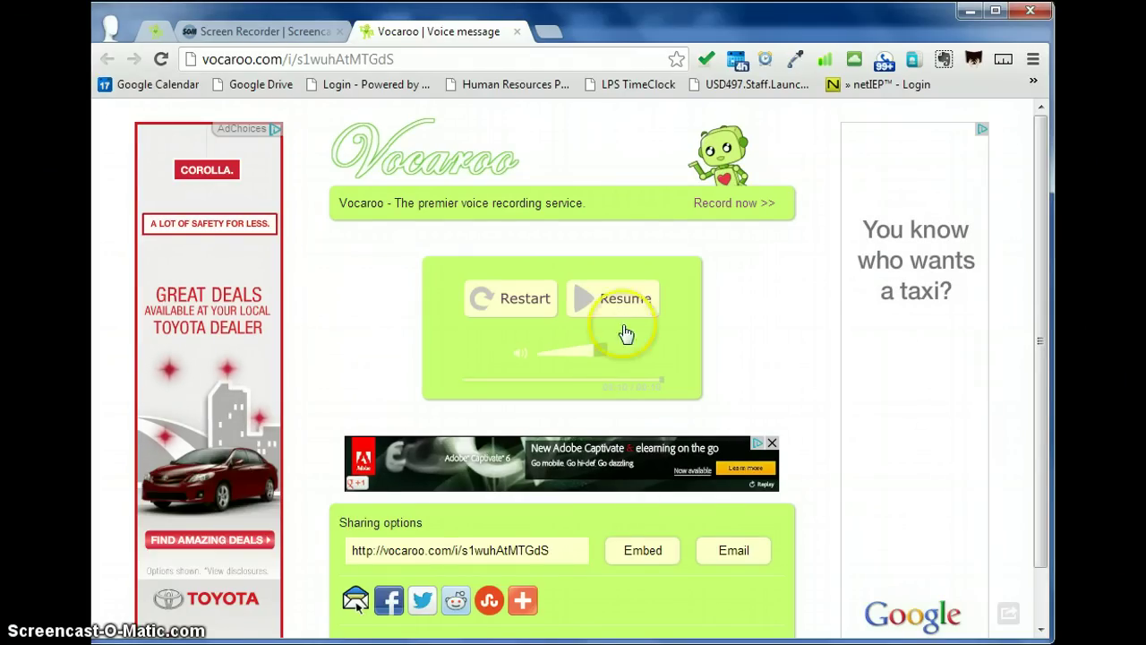
{"action": "scroll", "coordinate": [356, 537], "scroll_direction": "down", "scroll_amount": 1}
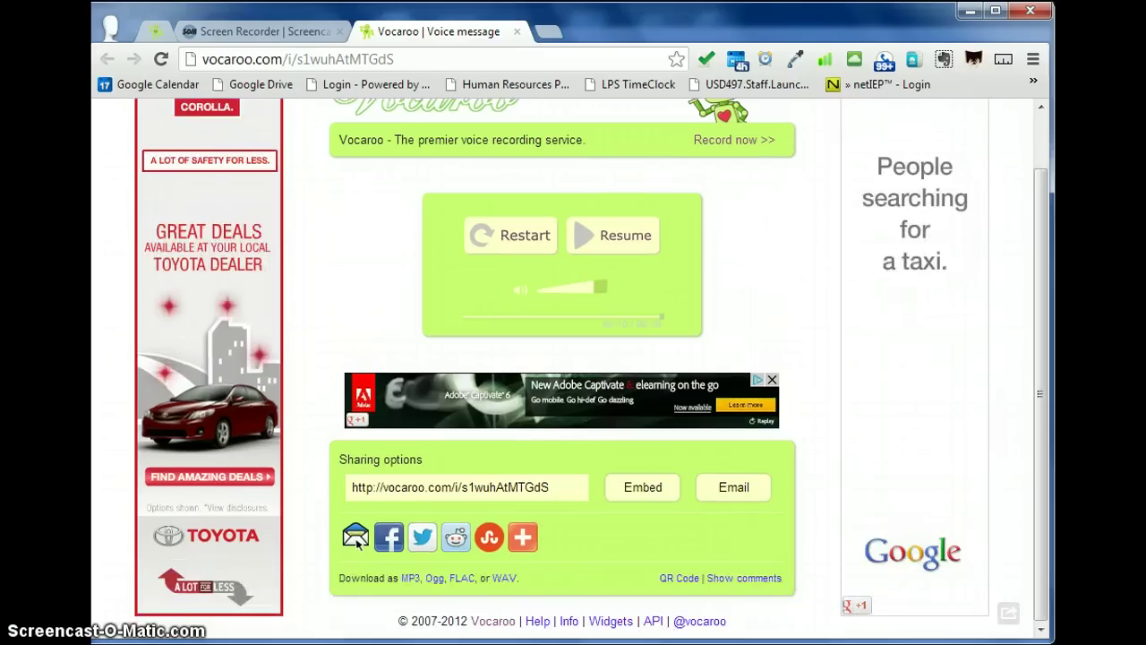